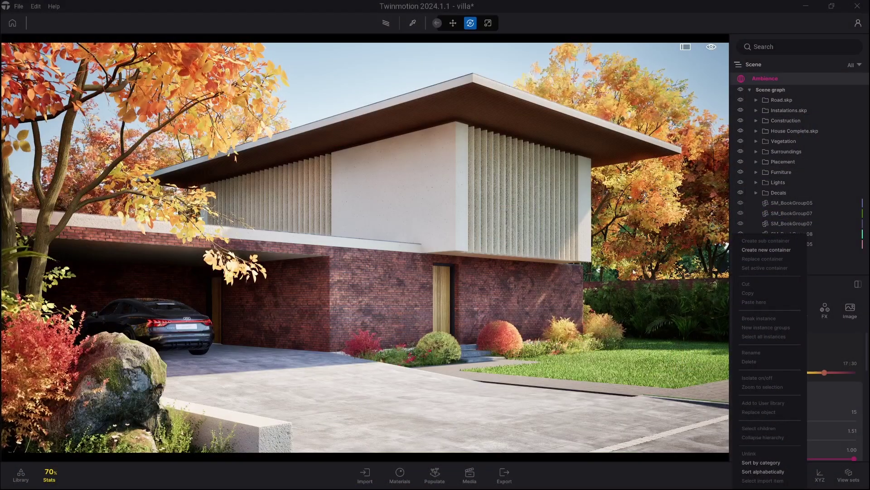
Drag a Section Cube from Library Tools > Sections onto the villa to cut the brick facade
{"action": "left_click", "coordinate": [21, 474]}
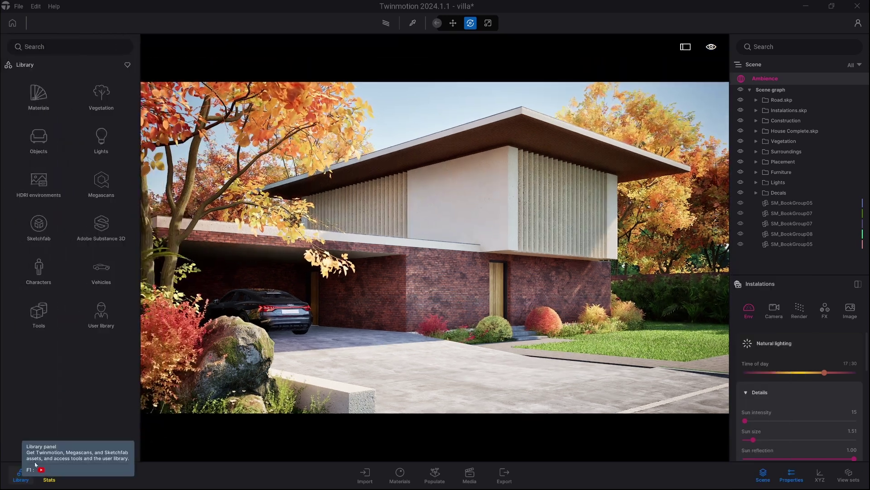
{"action": "left_click", "coordinate": [41, 314]}
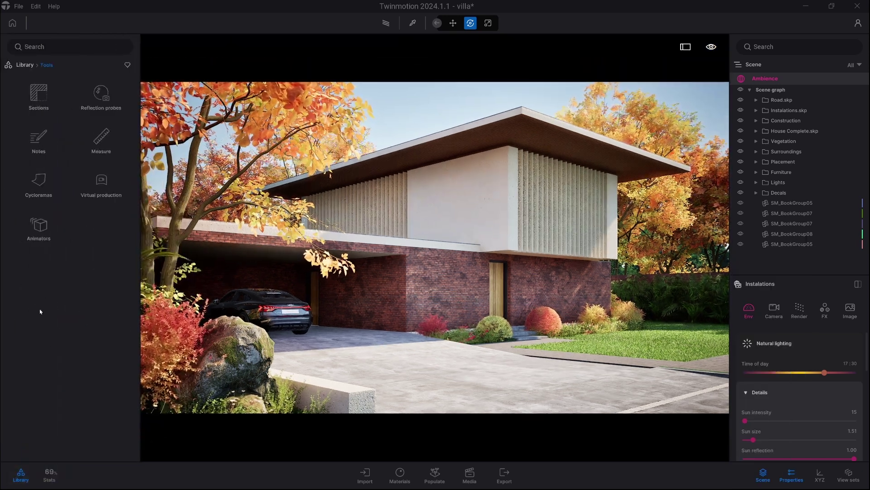
{"action": "left_click", "coordinate": [38, 98]}
{"action": "left_click_drag", "start_coordinate": [40, 100], "coordinate": [555, 294]}
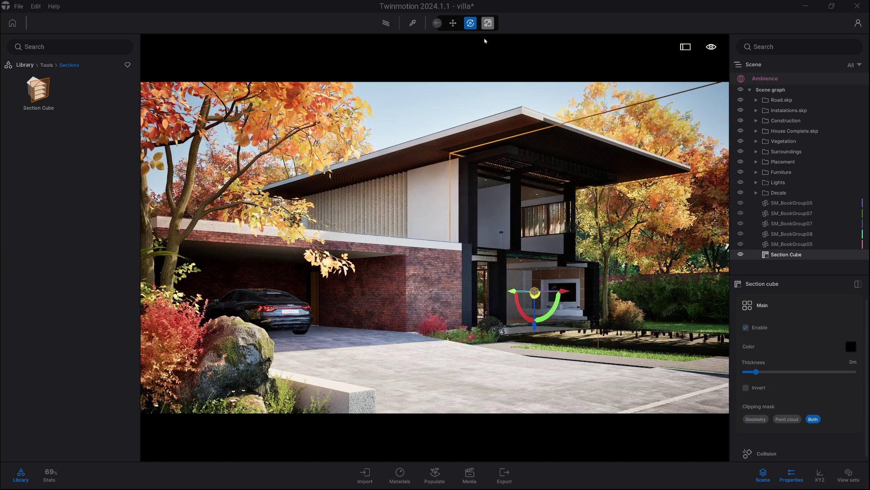
With the Scale tool, lower the cube's top and pull its right and left sides inward
{"action": "left_click", "coordinate": [488, 24]}
{"action": "scroll", "coordinate": [564, 193], "scroll_direction": "up", "scroll_amount": 3}
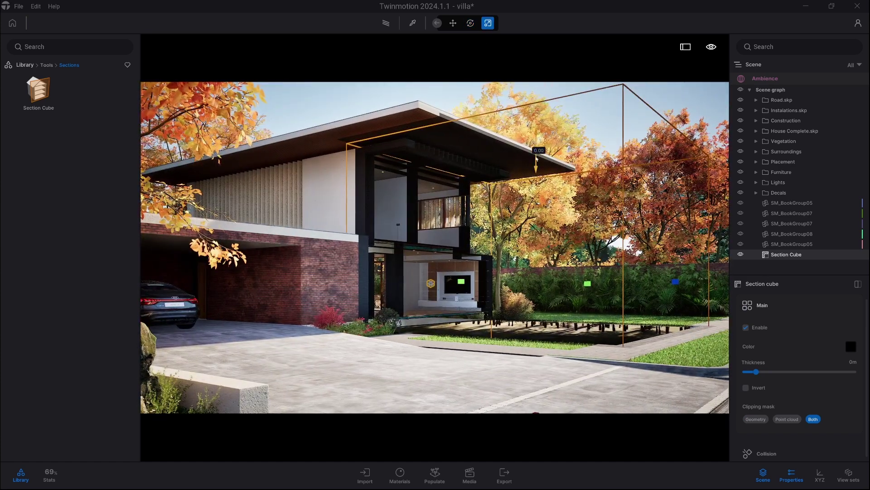
{"action": "left_click_drag", "start_coordinate": [536, 157], "coordinate": [537, 168]}
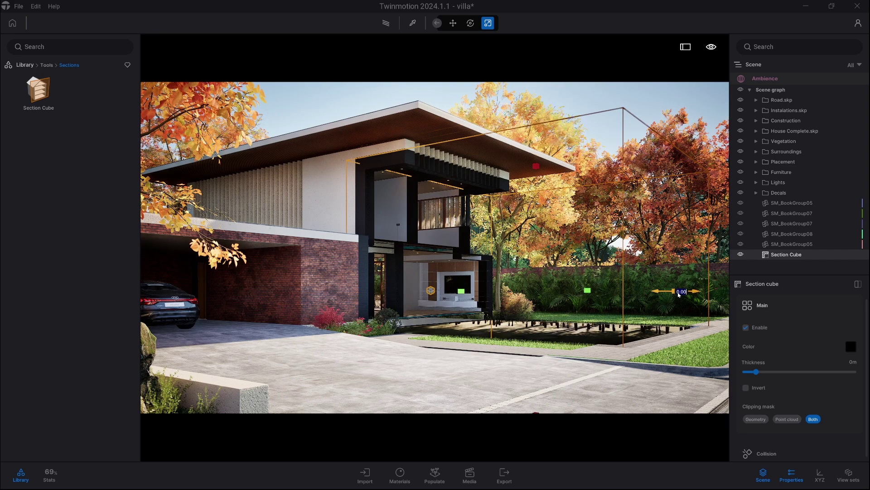
{"action": "left_click_drag", "start_coordinate": [653, 296], "coordinate": [485, 300]}
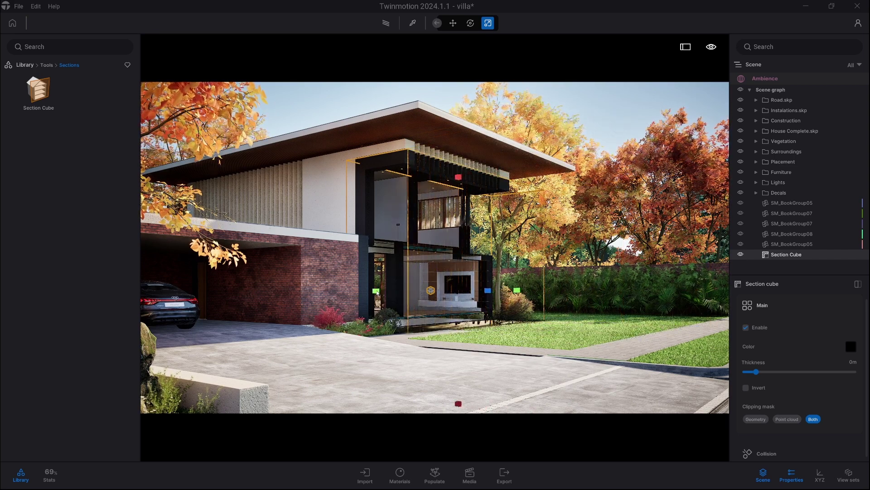
{"action": "left_click_drag", "start_coordinate": [378, 293], "coordinate": [427, 290]}
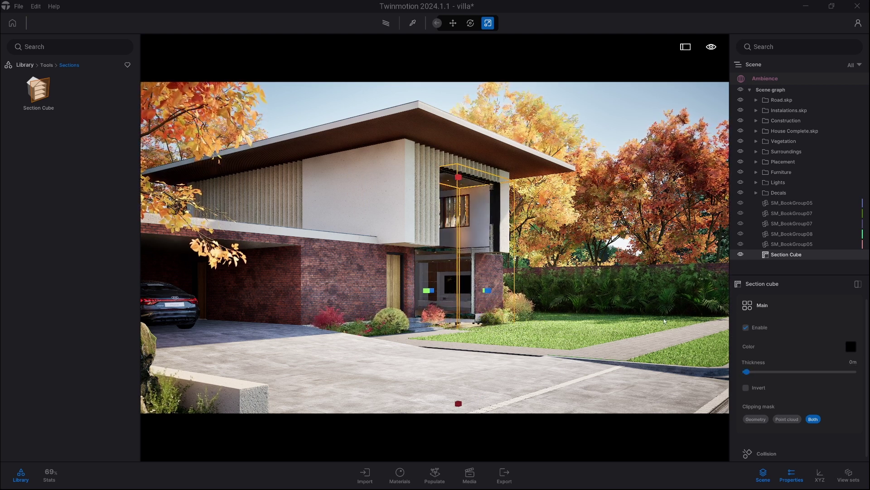
Invert the section cube and raise its bottom handle up to ground level
{"action": "left_click", "coordinate": [746, 388]}
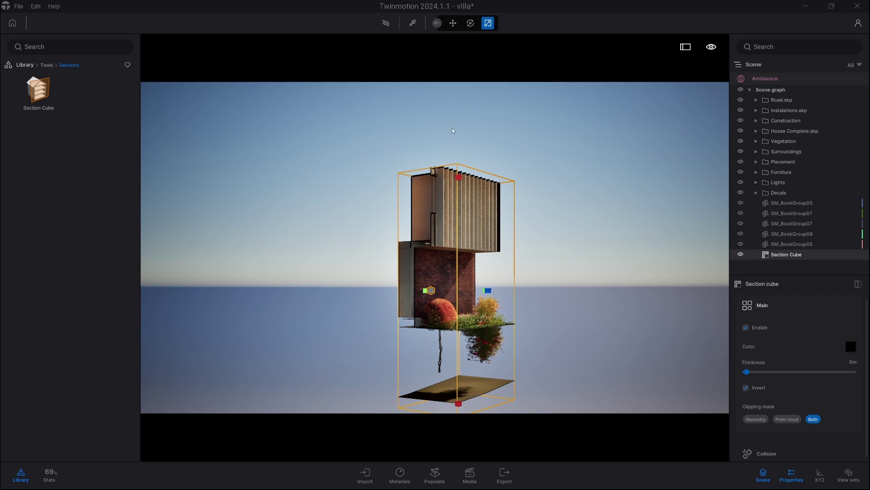
{"action": "left_click_drag", "start_coordinate": [460, 405], "coordinate": [461, 349]}
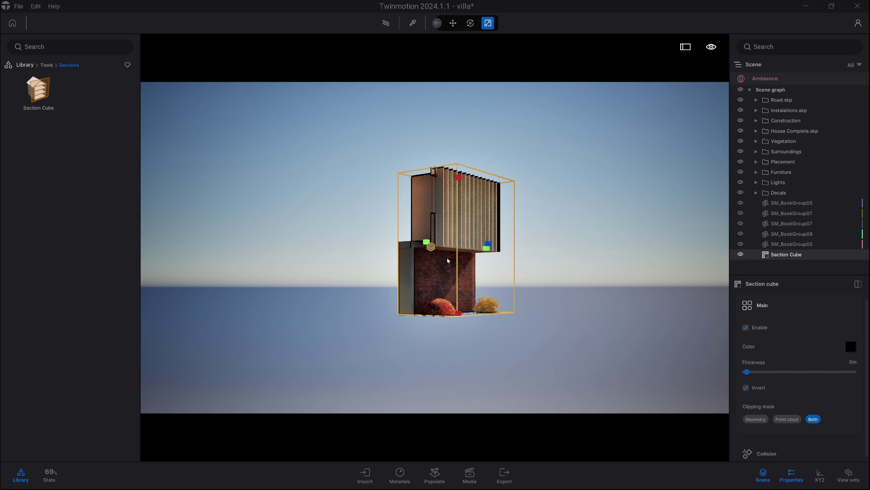
Turn Invert off again and zoom into the house toward the kitchen bookshelf
{"action": "left_click", "coordinate": [746, 388]}
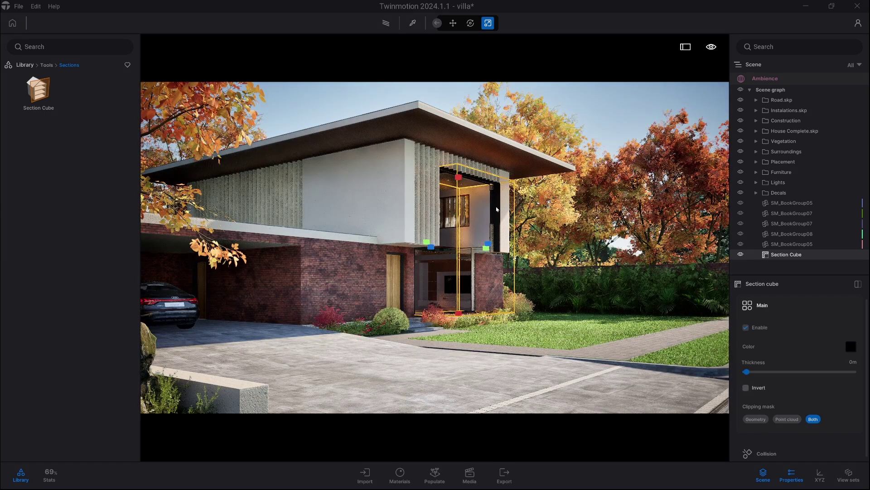
{"action": "scroll", "coordinate": [533, 260], "scroll_direction": "up", "scroll_amount": 5}
{"action": "scroll", "coordinate": [533, 259], "scroll_direction": "up", "scroll_amount": 3}
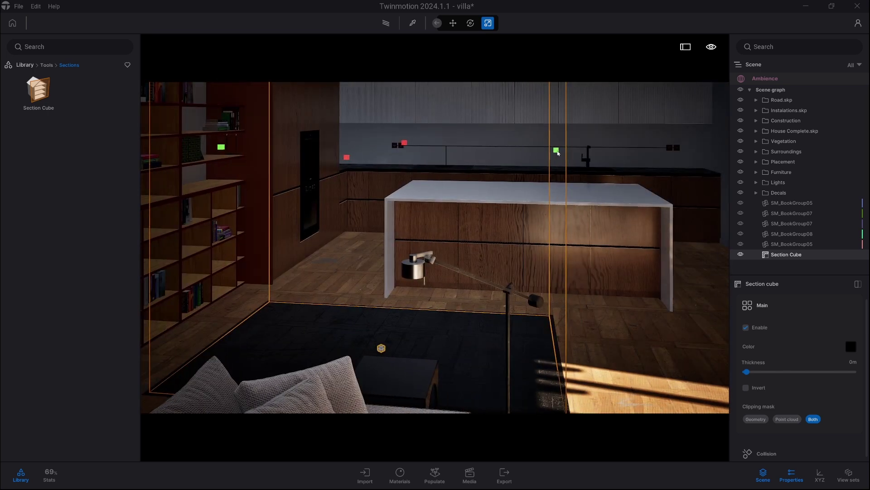
Move the cube's side along the shelf, raise its floor cap, and lower its top to 0.85
{"action": "left_click_drag", "start_coordinate": [557, 153], "coordinate": [390, 145]}
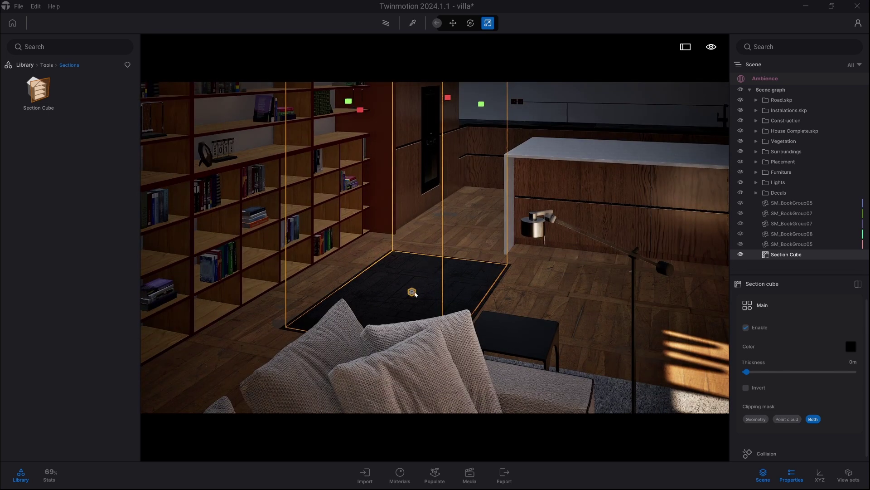
{"action": "left_click_drag", "start_coordinate": [412, 292], "coordinate": [412, 281]}
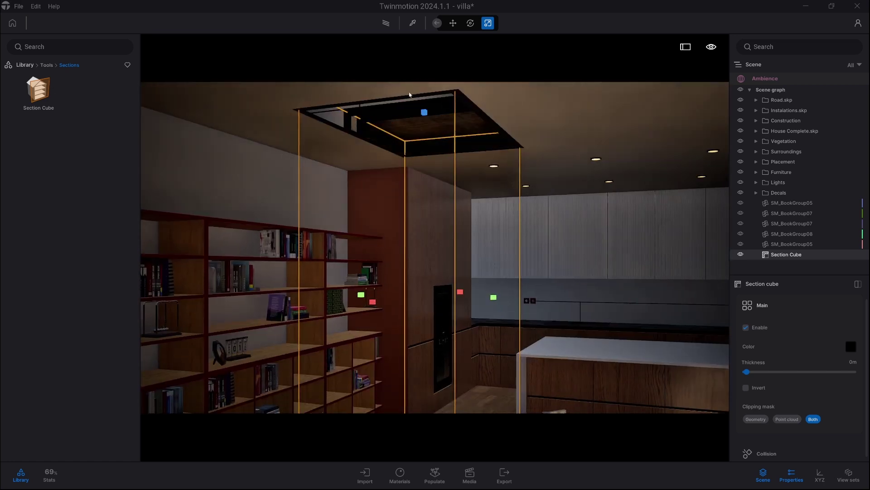
{"action": "left_click_drag", "start_coordinate": [425, 155], "coordinate": [703, 181]}
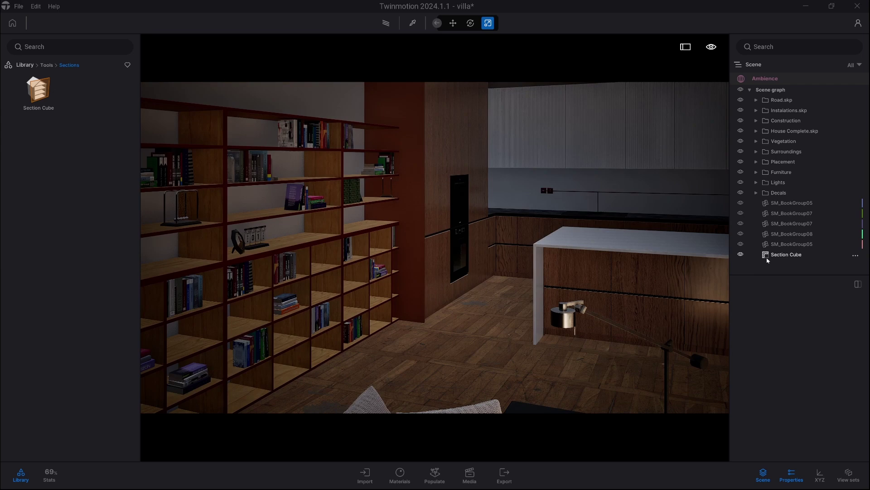
Hide the section cube and select all five book groups in the scene graph
{"action": "left_click", "coordinate": [741, 254]}
{"action": "left_click", "coordinate": [792, 203]}
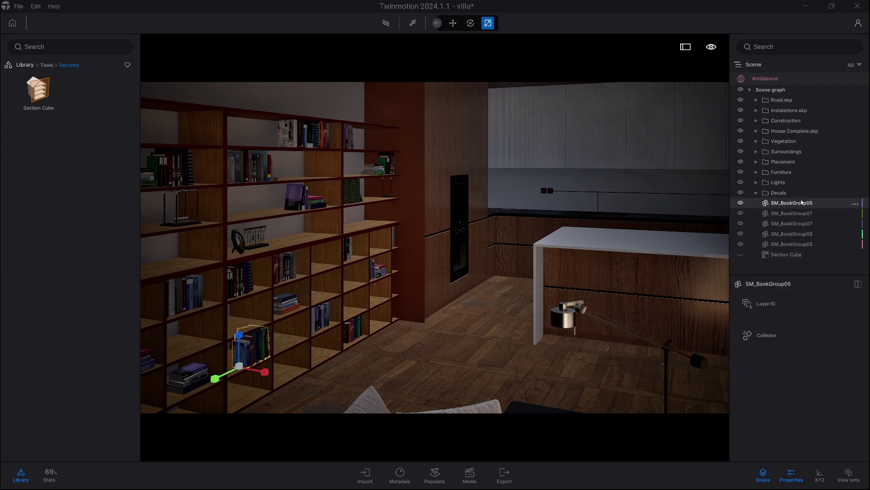
{"action": "left_click", "coordinate": [801, 243], "text": "shift"}
Rotate the book groups out of the shelves, then show and select the section cube again
{"action": "key", "text": "q"}
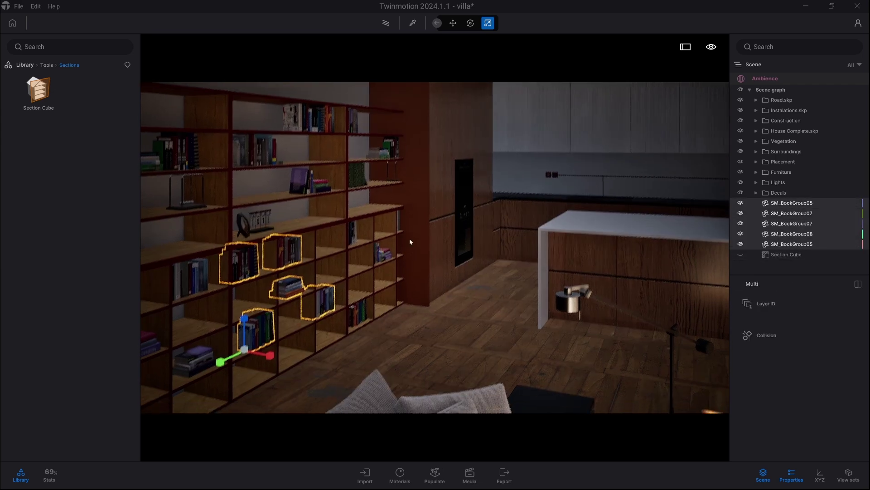
{"action": "left_click", "coordinate": [469, 24]}
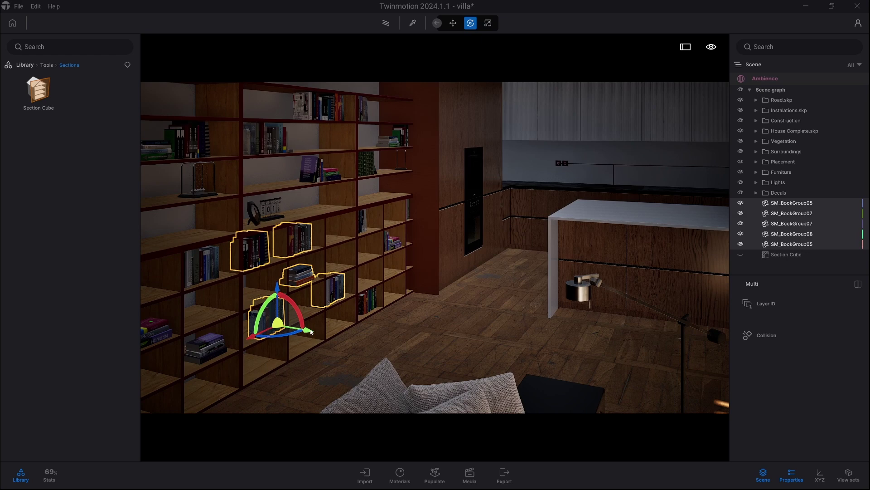
{"action": "left_click_drag", "start_coordinate": [310, 334], "coordinate": [310, 334]}
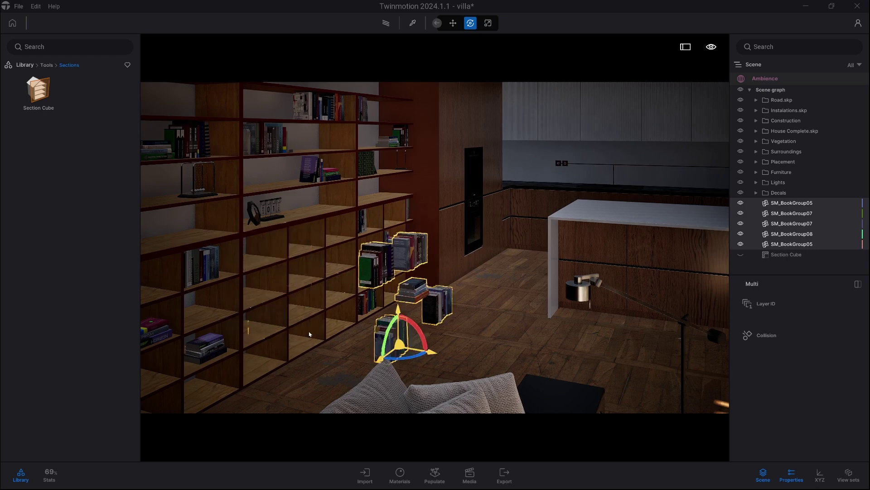
{"action": "left_click", "coordinate": [741, 257]}
{"action": "left_click", "coordinate": [787, 255]}
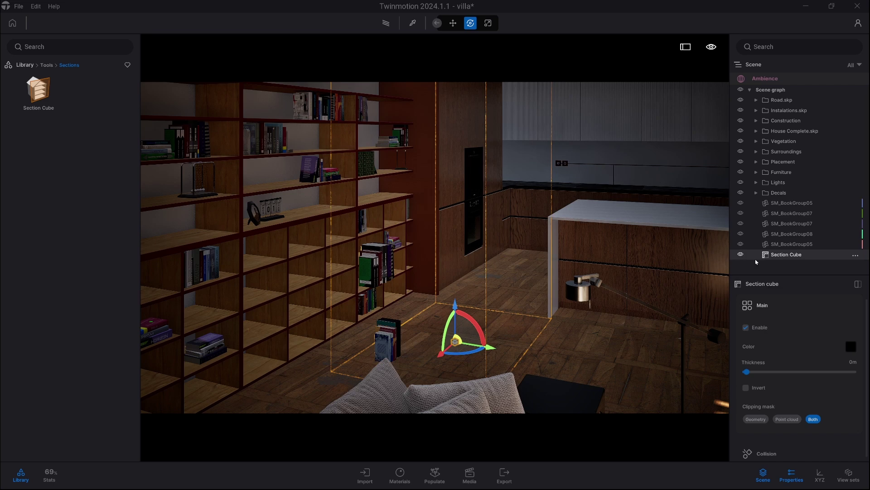
Move the section cube over the swung-out books, toggle the cut to compare, and leave it off
{"action": "left_click_drag", "start_coordinate": [443, 355], "coordinate": [419, 371]}
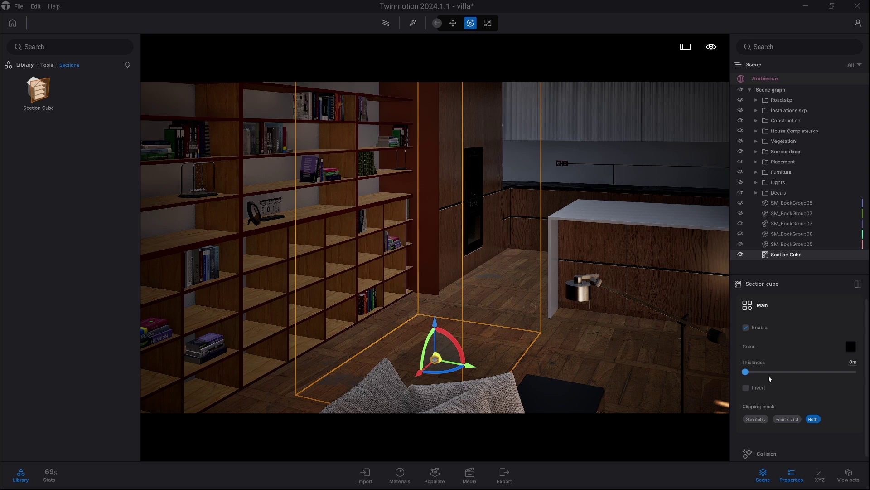
{"action": "left_click", "coordinate": [741, 254]}
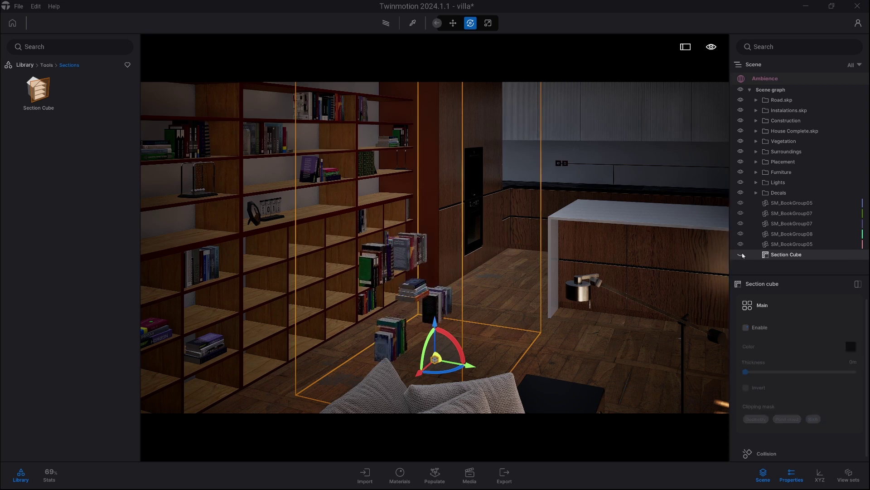
{"action": "left_click", "coordinate": [741, 254]}
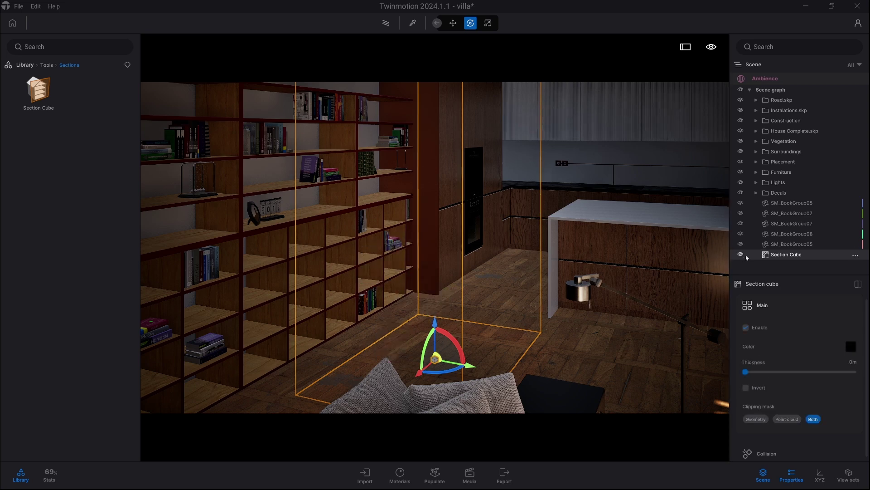
{"action": "left_click", "coordinate": [741, 255]}
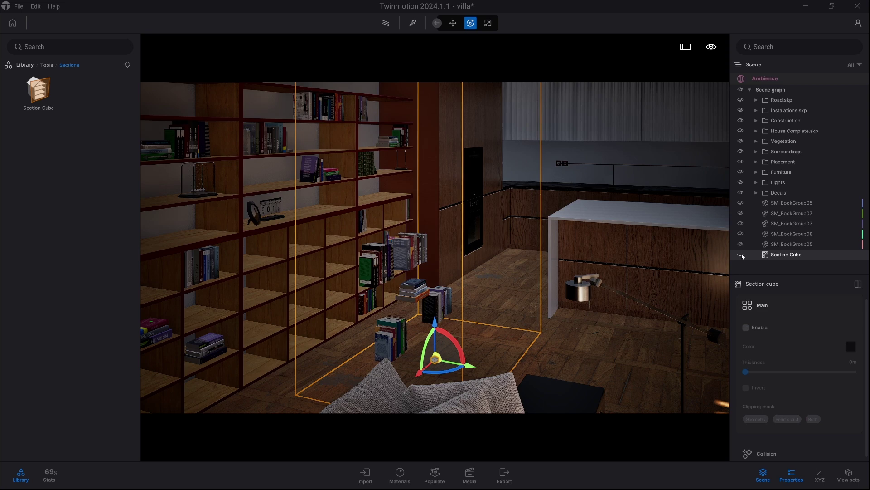
{"action": "left_click", "coordinate": [741, 255]}
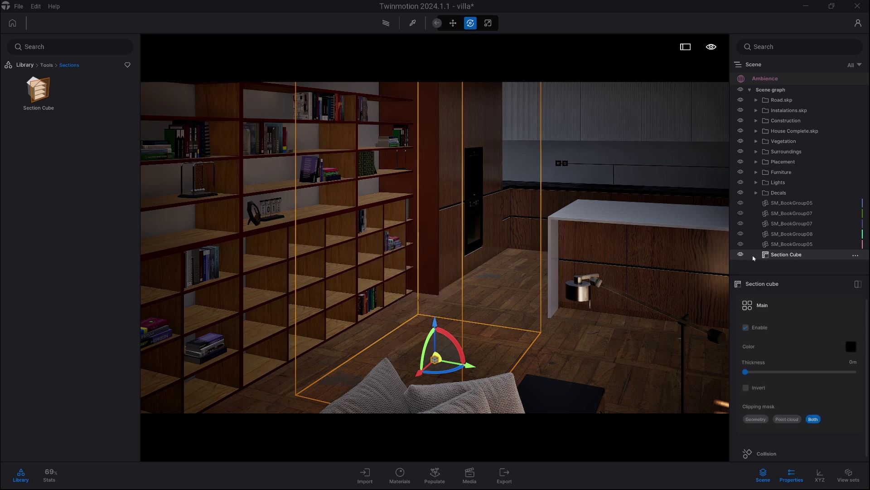
{"action": "left_click", "coordinate": [740, 255]}
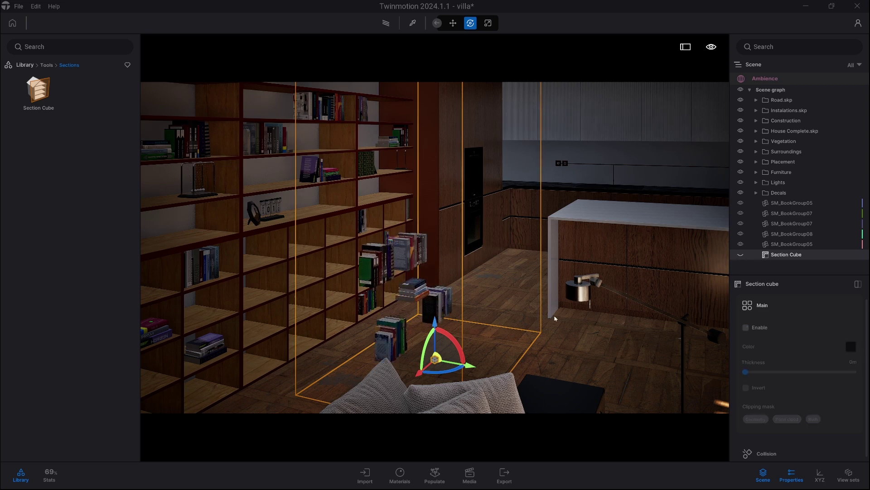
{"action": "key", "text": "Escape"}
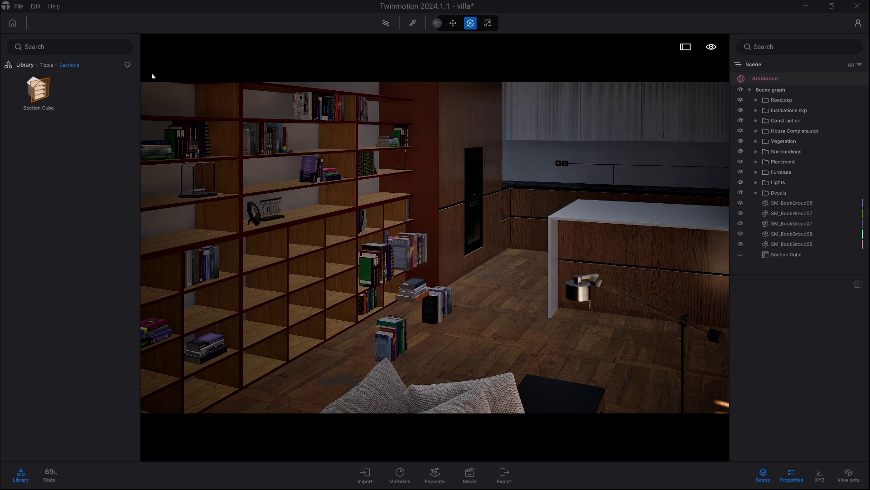
Place a Translator in the kitchen, rotate its path 90 degrees, and attach SM_BookGroup05
{"action": "left_click", "coordinate": [46, 65]}
{"action": "left_click", "coordinate": [39, 229]}
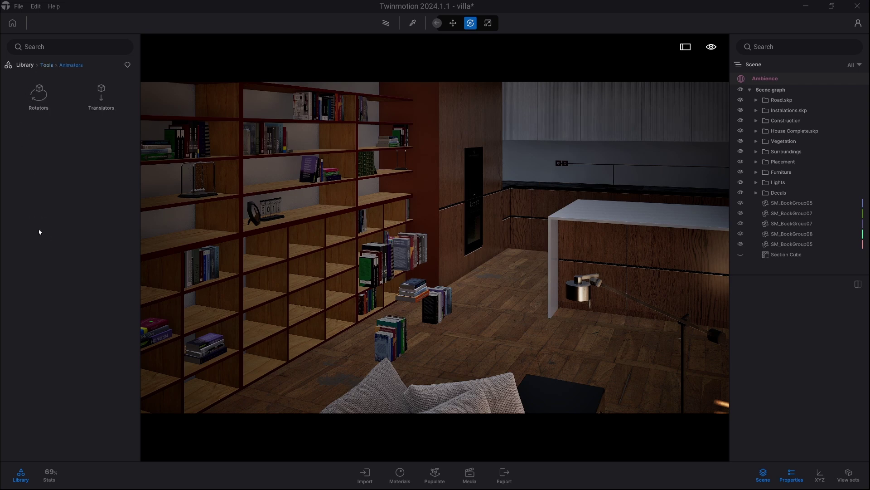
{"action": "left_click", "coordinate": [101, 95]}
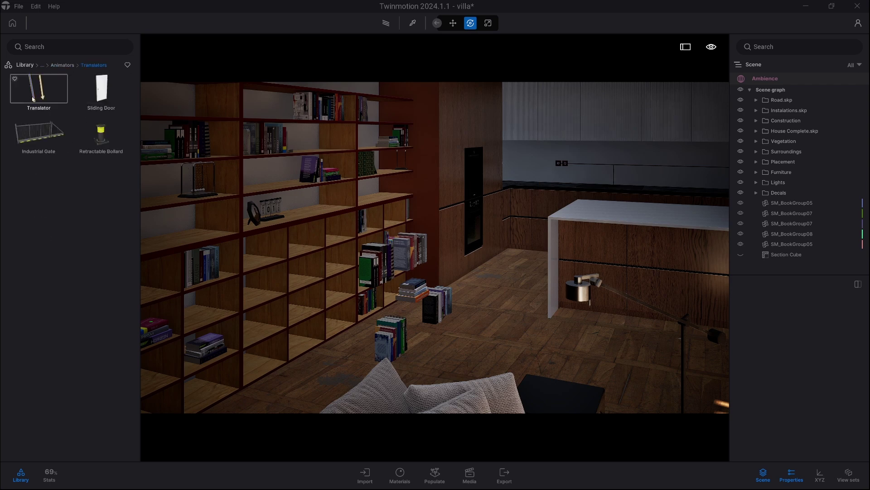
{"action": "left_click_drag", "start_coordinate": [38, 91], "coordinate": [514, 295]}
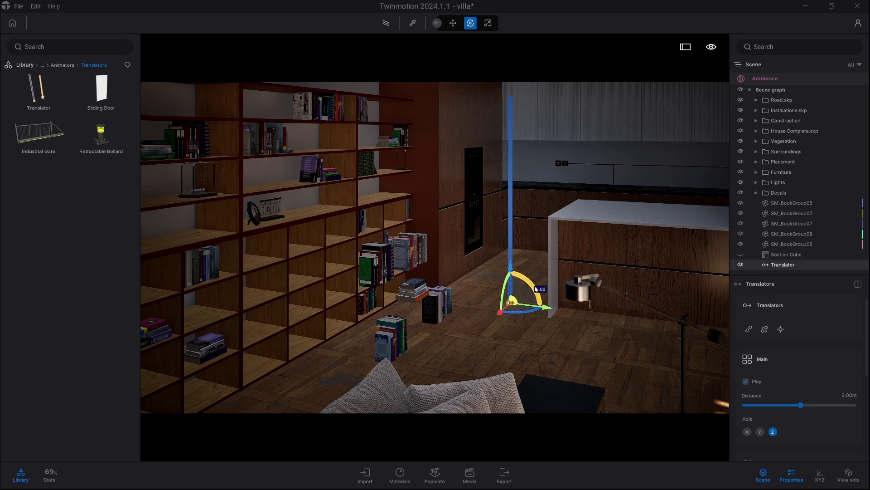
{"action": "left_click_drag", "start_coordinate": [528, 279], "coordinate": [509, 270]}
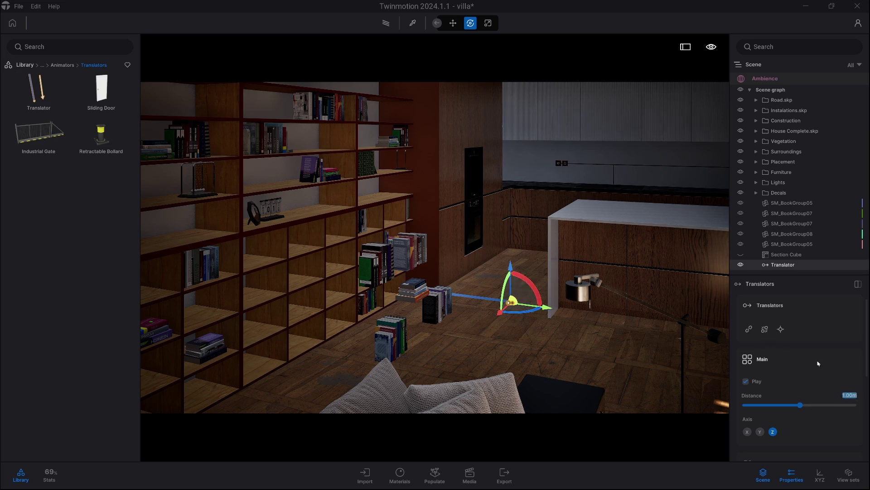
{"action": "left_click_drag", "start_coordinate": [789, 207], "coordinate": [782, 266]}
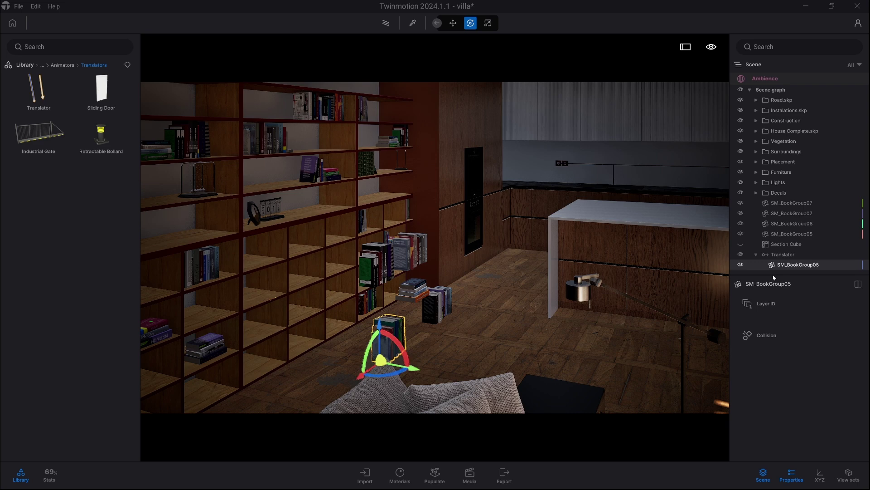
Set the book translator's speed to 1.00
{"action": "left_click", "coordinate": [789, 257]}
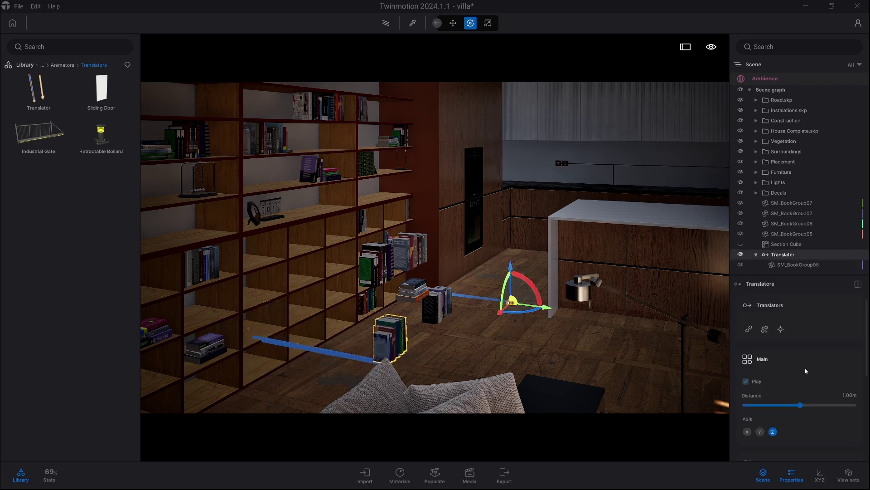
{"action": "scroll", "coordinate": [806, 370], "scroll_direction": "down", "scroll_amount": 3}
{"action": "scroll", "coordinate": [801, 370], "scroll_direction": "down", "scroll_amount": 2}
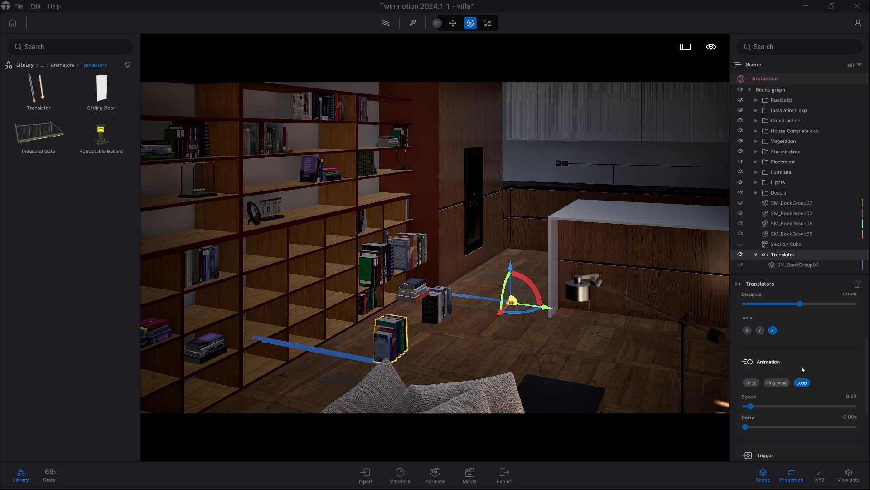
{"action": "left_click", "coordinate": [852, 371]}
{"action": "type", "text": "1"}
{"action": "key", "text": "Return"}
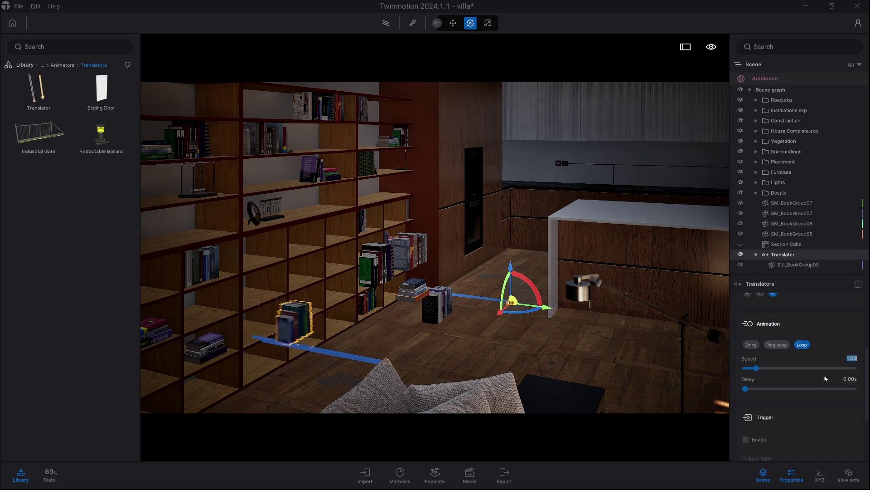
Enable the translator's trigger with Pedestrians and Vehicles and bicycles unticked
{"action": "scroll", "coordinate": [825, 379], "scroll_direction": "down", "scroll_amount": 2}
{"action": "scroll", "coordinate": [748, 378], "scroll_direction": "down", "scroll_amount": 1}
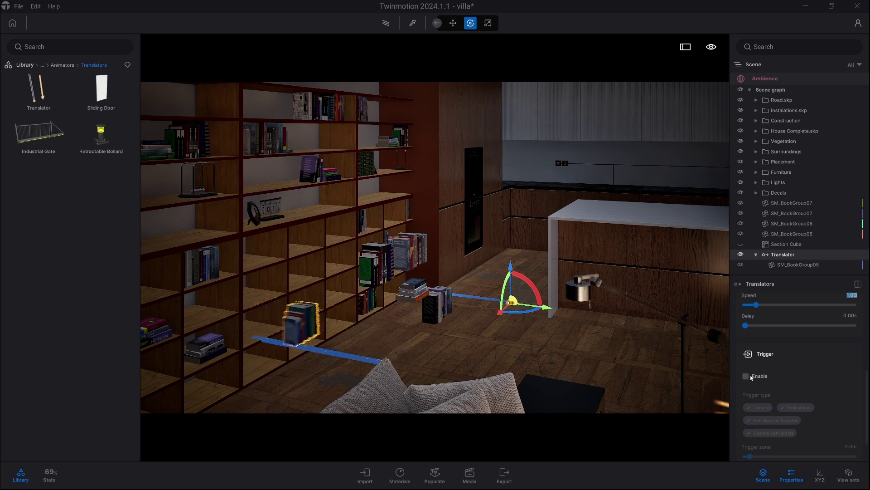
{"action": "left_click", "coordinate": [746, 377]}
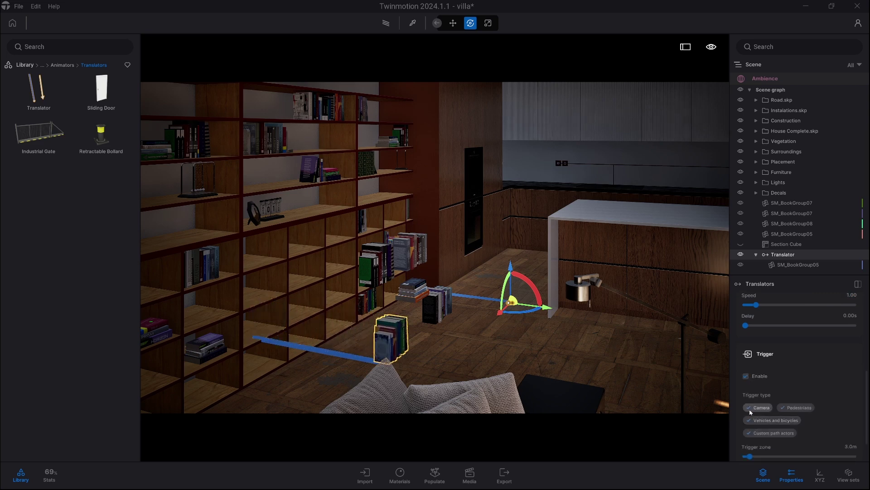
{"action": "left_click", "coordinate": [757, 420]}
{"action": "left_click", "coordinate": [800, 407]}
Draw a Custom path from Populate > Paths with a point on the kitchen floor
{"action": "left_click", "coordinate": [561, 344]}
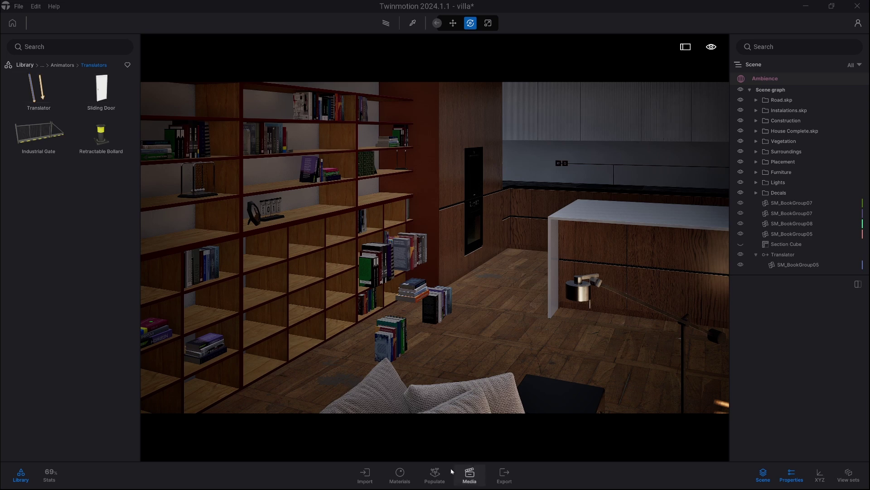
{"action": "left_click", "coordinate": [439, 475]}
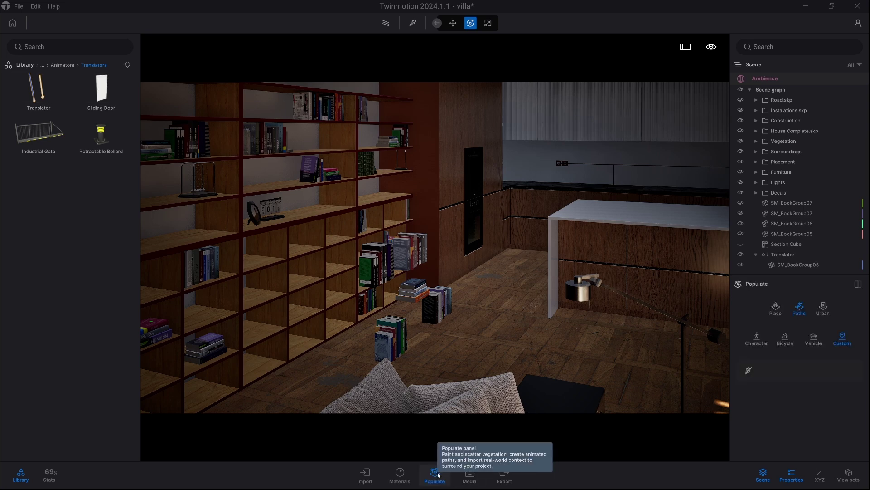
{"action": "left_click", "coordinate": [749, 370]}
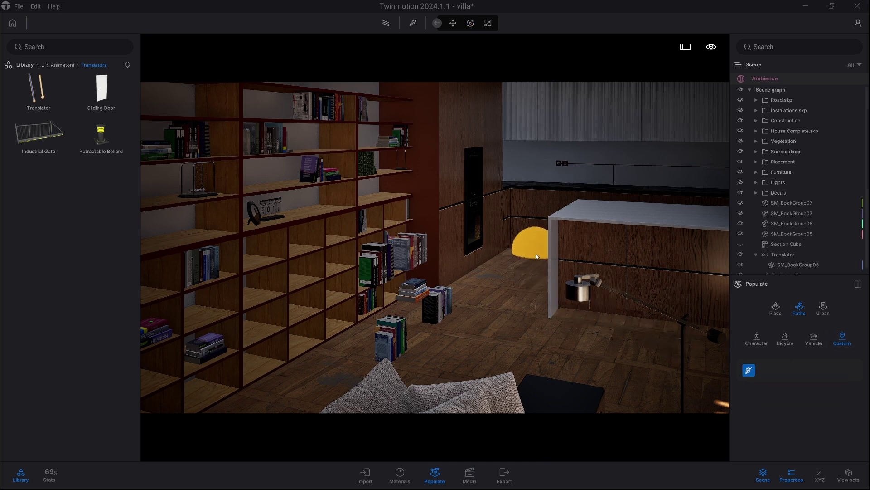
{"action": "left_click", "coordinate": [512, 271]}
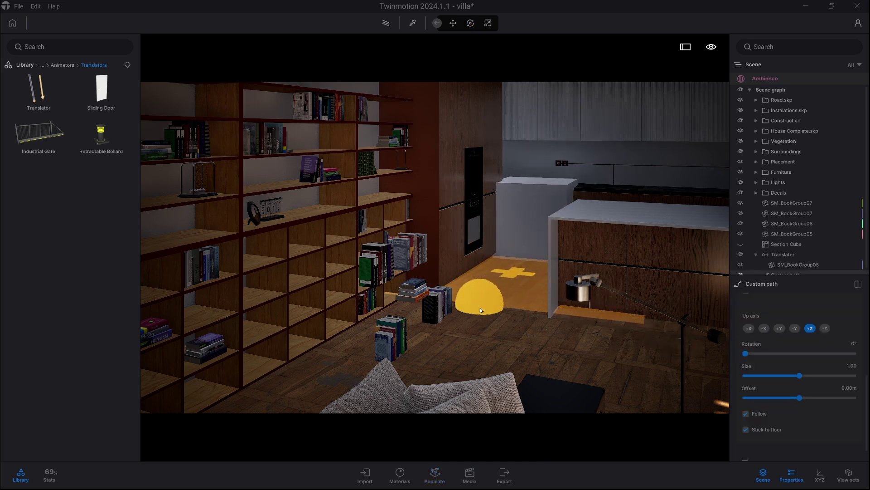
{"action": "key", "text": "Escape"}
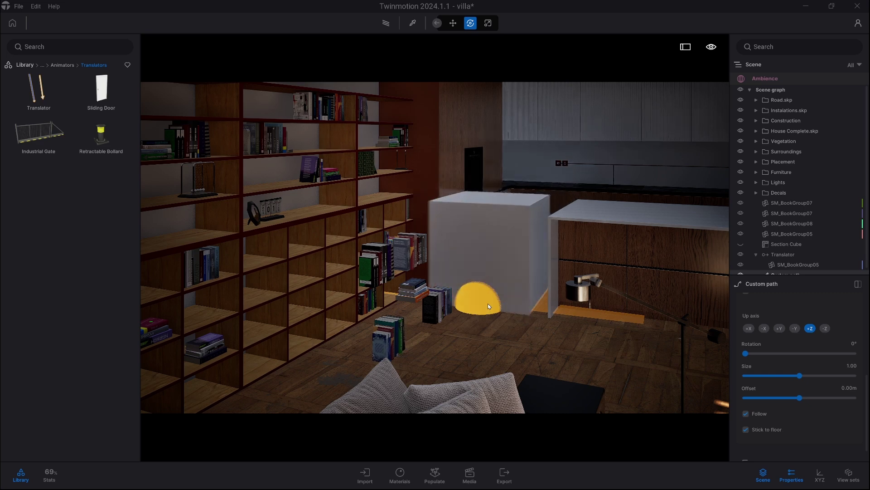
Set the custom path's speed to 4 km/h
{"action": "scroll", "coordinate": [798, 226], "scroll_direction": "down", "scroll_amount": 1}
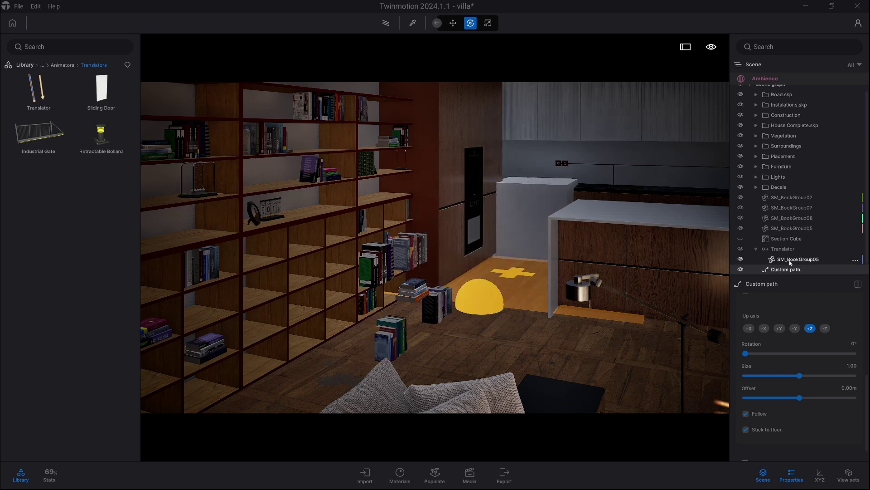
{"action": "left_click", "coordinate": [781, 270]}
{"action": "scroll", "coordinate": [837, 355], "scroll_direction": "up", "scroll_amount": 3}
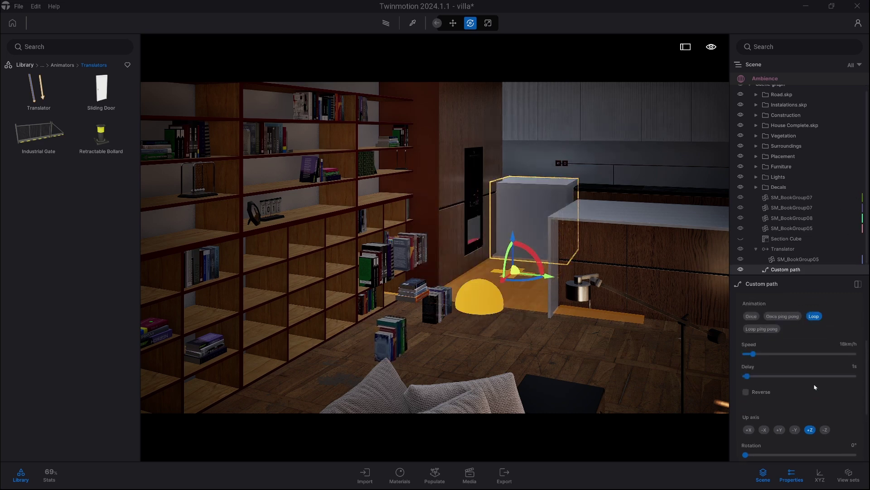
{"action": "left_click", "coordinate": [846, 345]}
{"action": "type", "text": "4"}
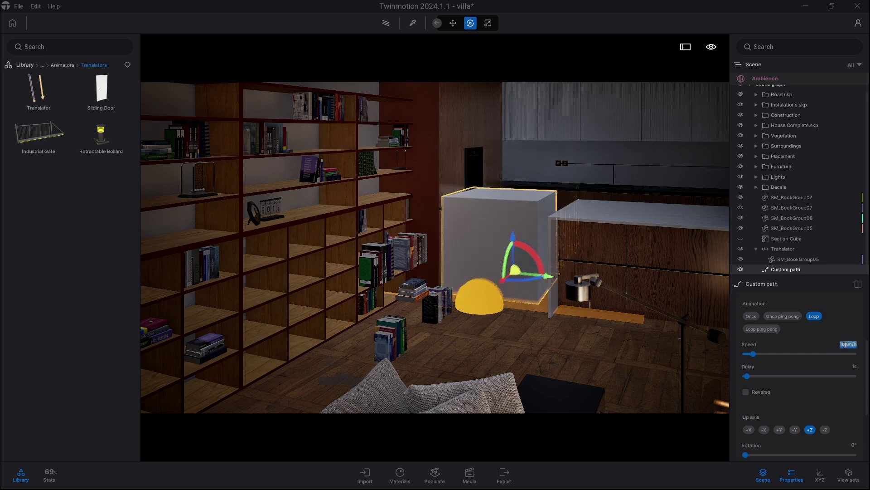
{"action": "left_click", "coordinate": [591, 314]}
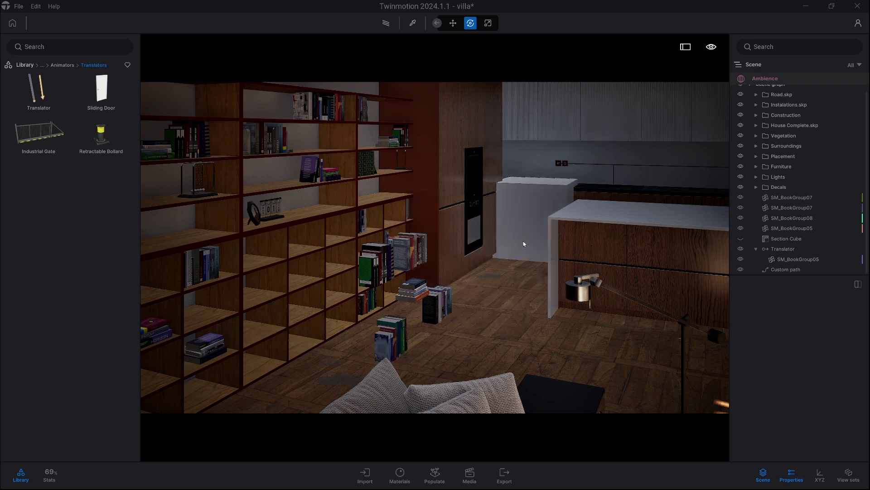
Set the book translator's Animation to Once and its trigger zone to 1.5 m
{"action": "left_click", "coordinate": [800, 250]}
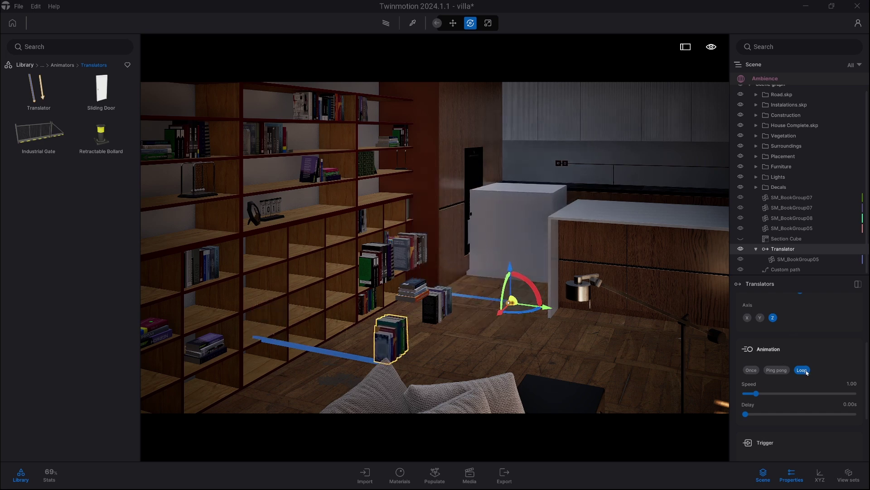
{"action": "left_click", "coordinate": [751, 370]}
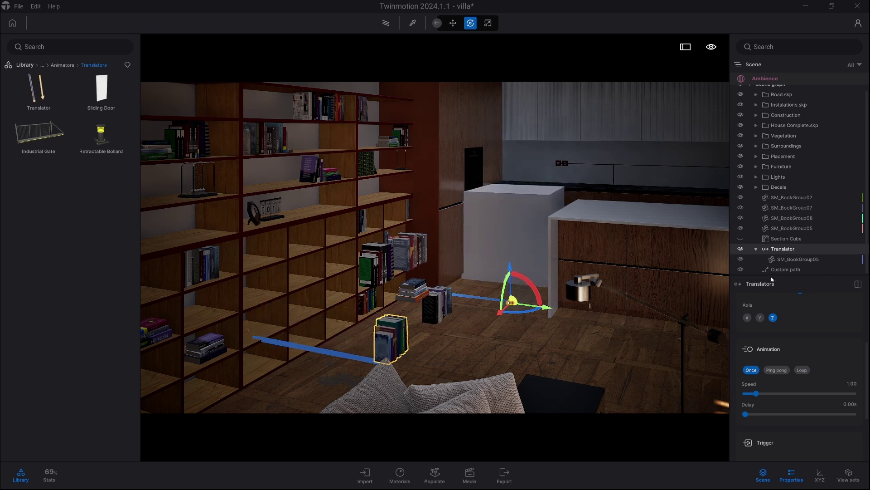
{"action": "scroll", "coordinate": [812, 398], "scroll_direction": "down", "scroll_amount": 3}
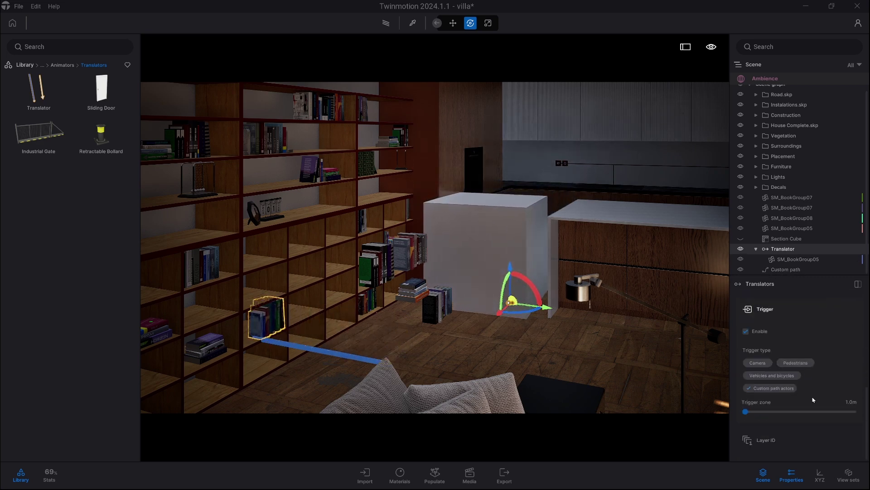
{"action": "left_click", "coordinate": [852, 402]}
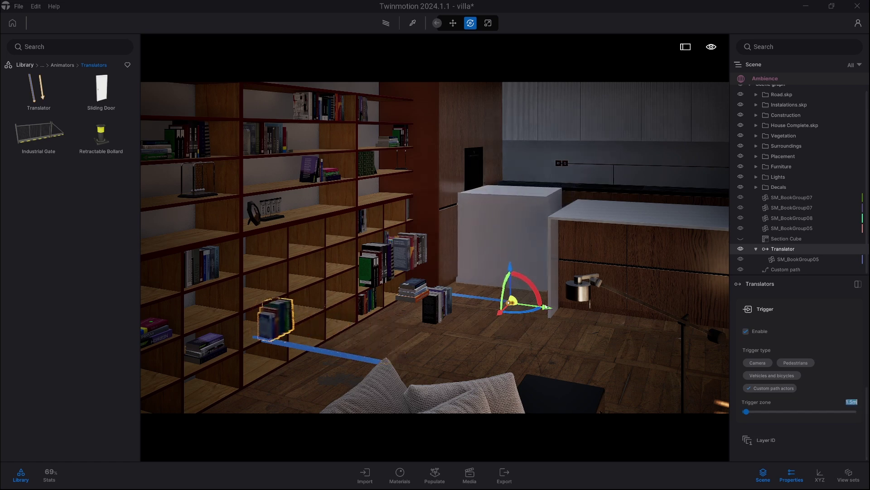
{"action": "key", "text": "Escape"}
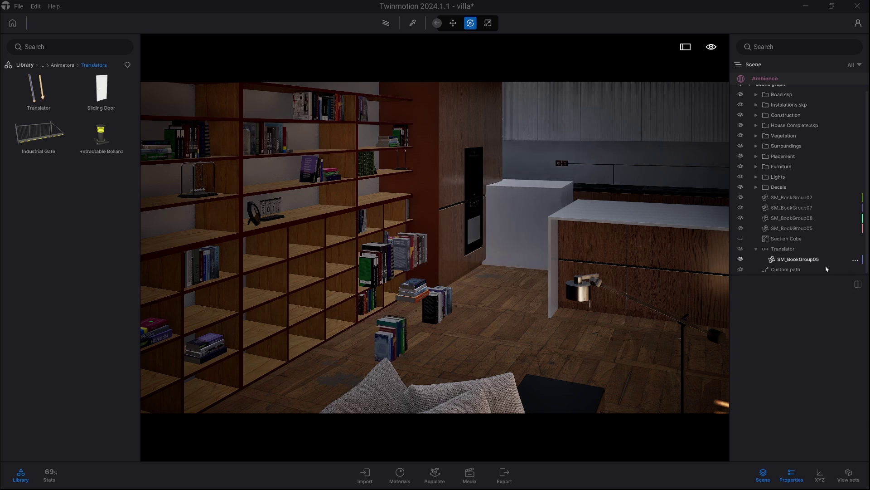
Detach all five book groups, including SM_BookGroup05, from the Translator to the scene graph's top level
{"action": "left_click", "coordinate": [788, 260]}
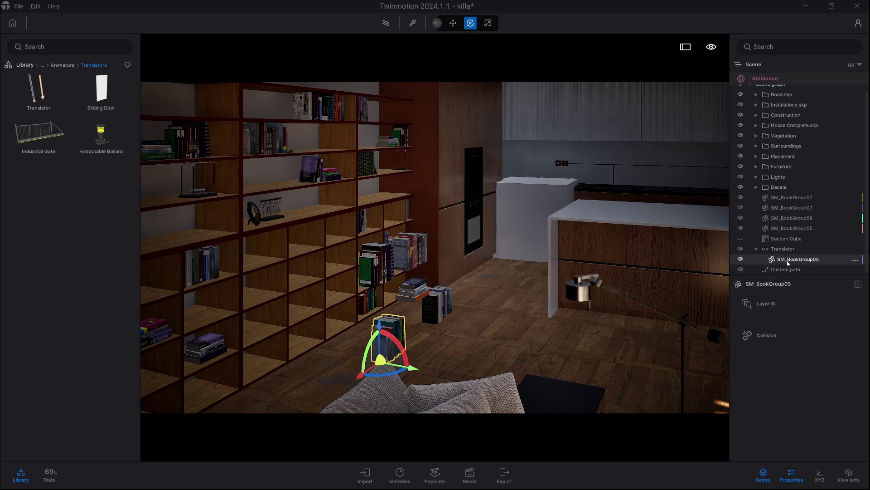
{"action": "left_click", "coordinate": [788, 199]}
{"action": "left_click", "coordinate": [797, 229], "text": "shift"}
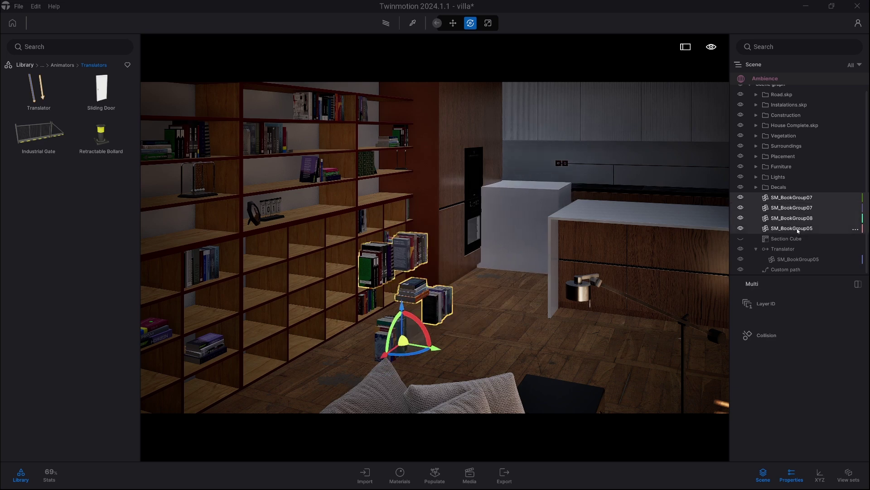
{"action": "left_click_drag", "start_coordinate": [788, 198], "coordinate": [789, 250]}
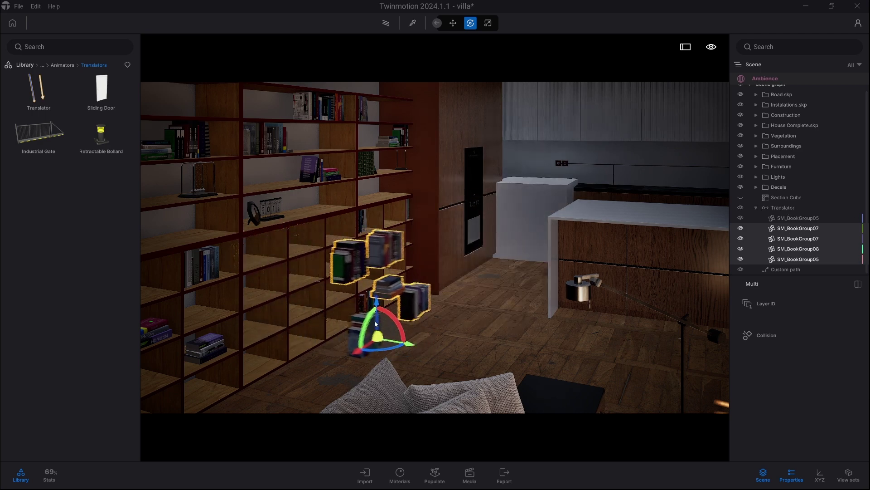
{"action": "left_click_drag", "start_coordinate": [793, 234], "coordinate": [794, 188]}
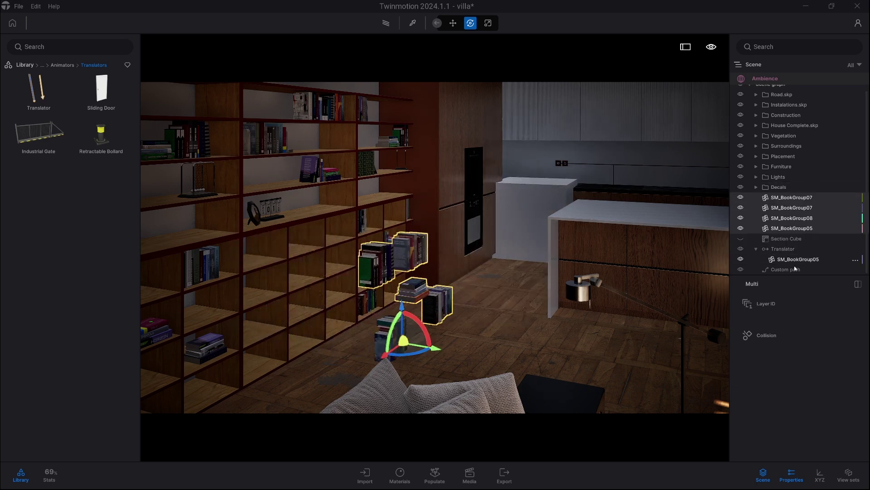
{"action": "left_click_drag", "start_coordinate": [791, 259], "coordinate": [787, 193]}
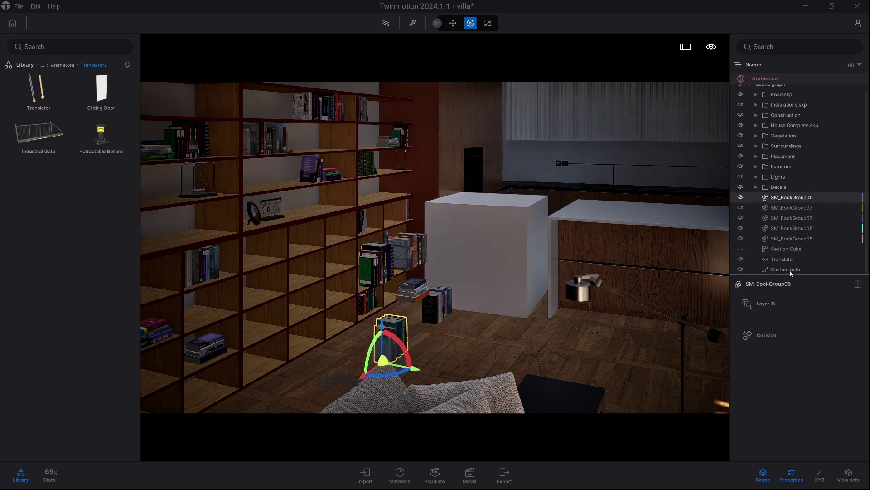
Make four copies of the empty Translator spaced 0.2 m apart
{"action": "left_click", "coordinate": [784, 259]}
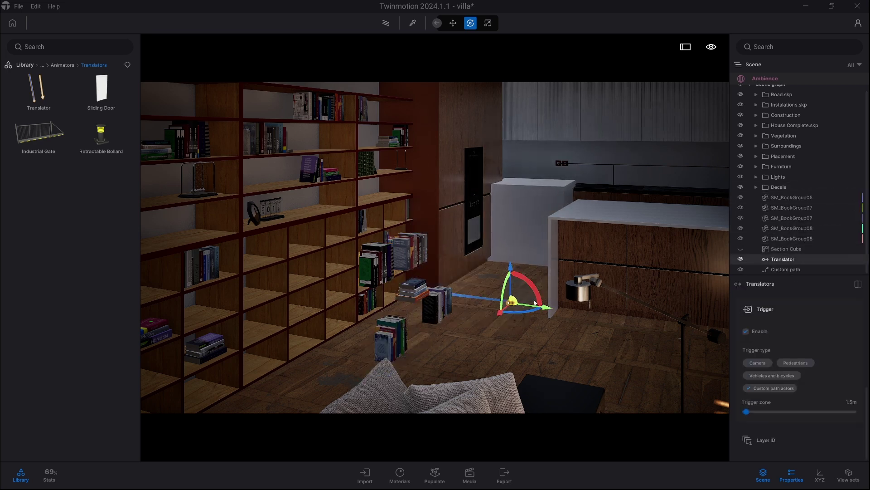
{"action": "left_click_drag", "start_coordinate": [501, 315], "coordinate": [495, 320], "text": "alt"}
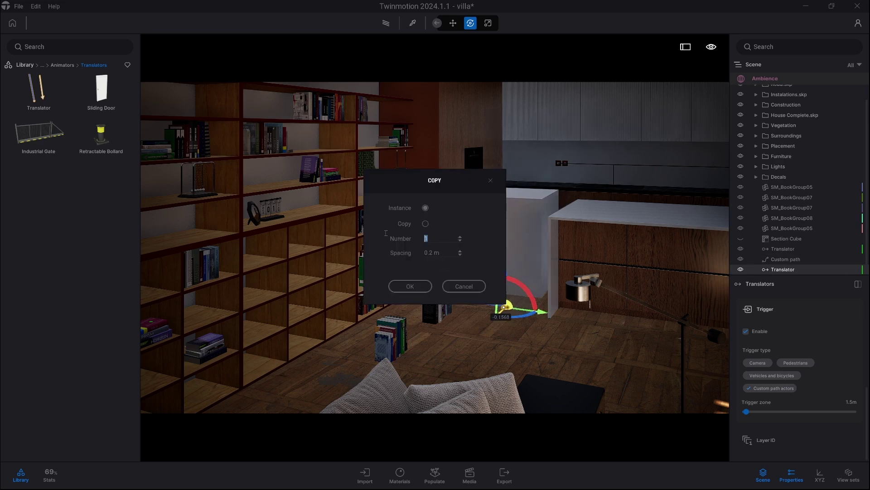
{"action": "left_click", "coordinate": [420, 291]}
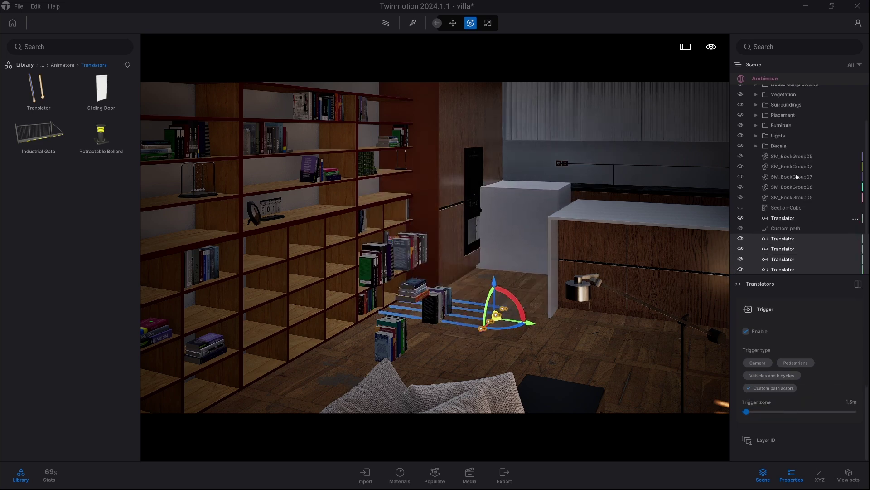
Attach SM_BookGroup05, SM_BookGroup07 and SM_BookGroup08 each to its own Translator
{"action": "left_click", "coordinate": [789, 159]}
{"action": "left_click_drag", "start_coordinate": [789, 158], "coordinate": [791, 218]}
{"action": "left_click_drag", "start_coordinate": [785, 160], "coordinate": [787, 239]}
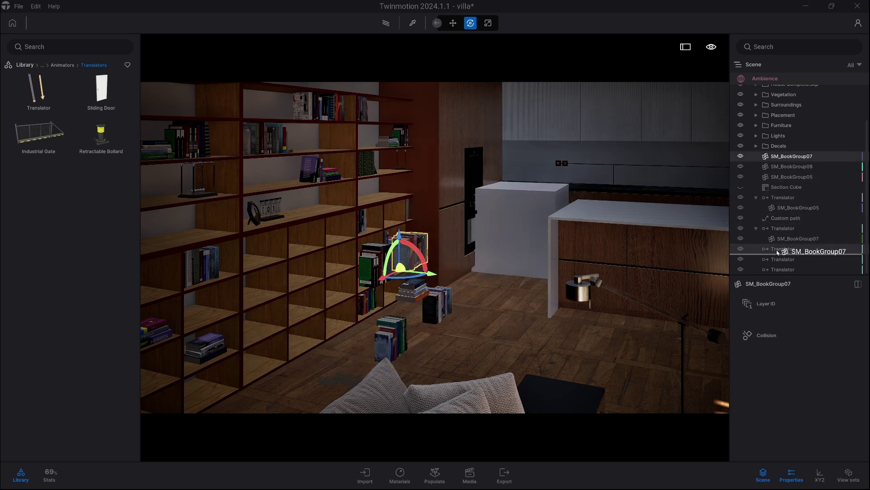
{"action": "left_click_drag", "start_coordinate": [784, 157], "coordinate": [777, 270]}
{"action": "key", "text": "Escape"}
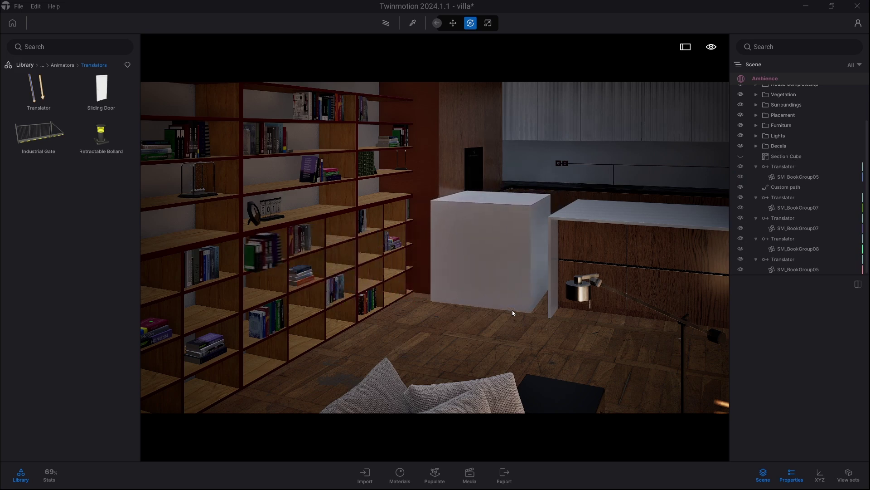
Make the Section Cube visible again to hide the off-shelf book stacks
{"action": "left_click", "coordinate": [743, 158]}
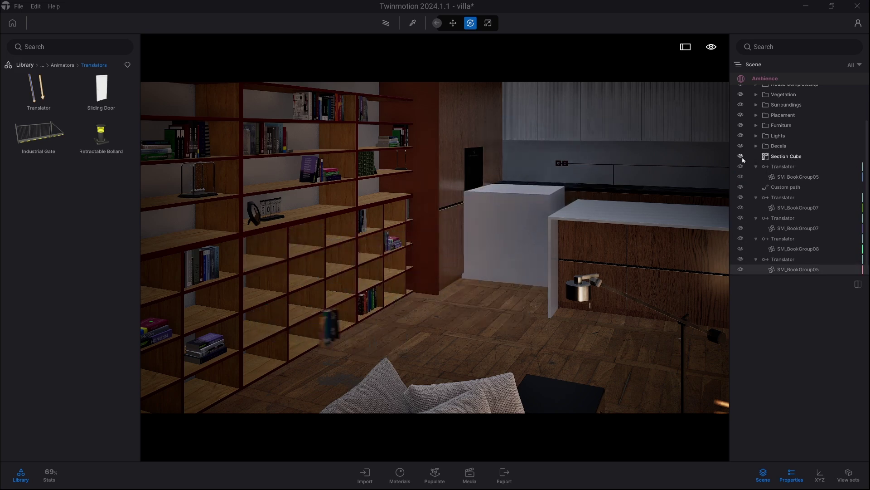